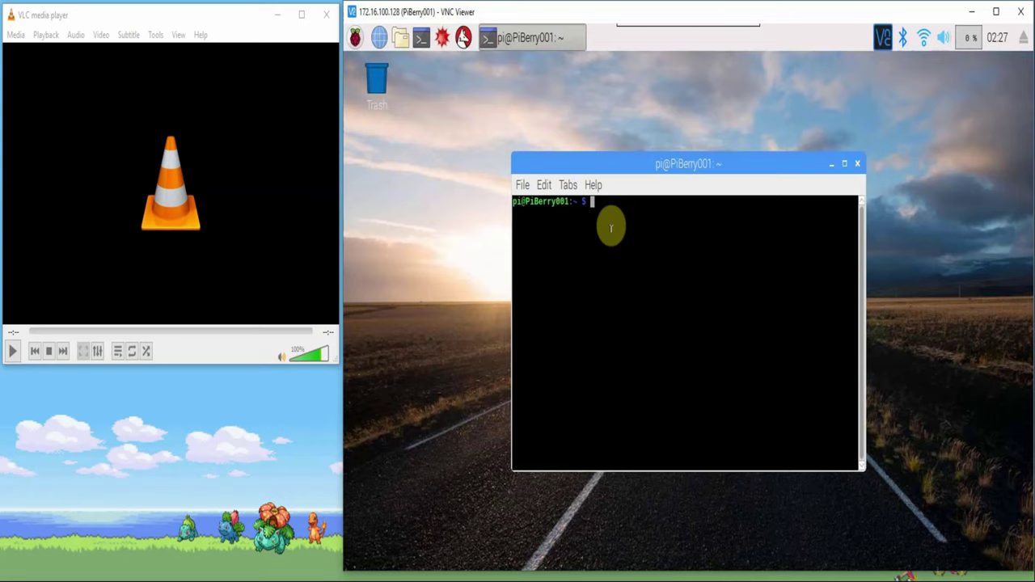
Paste and run 'sudo apt-get update && sudo apt-get upgrade' in the Pi terminal until the upgrade completes
right_click(620, 238)
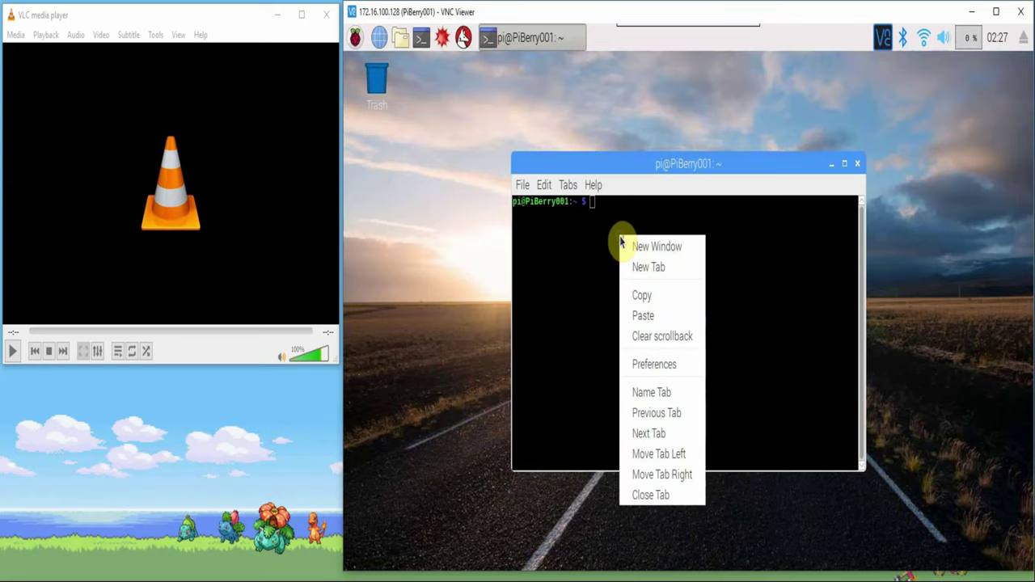
click(647, 315)
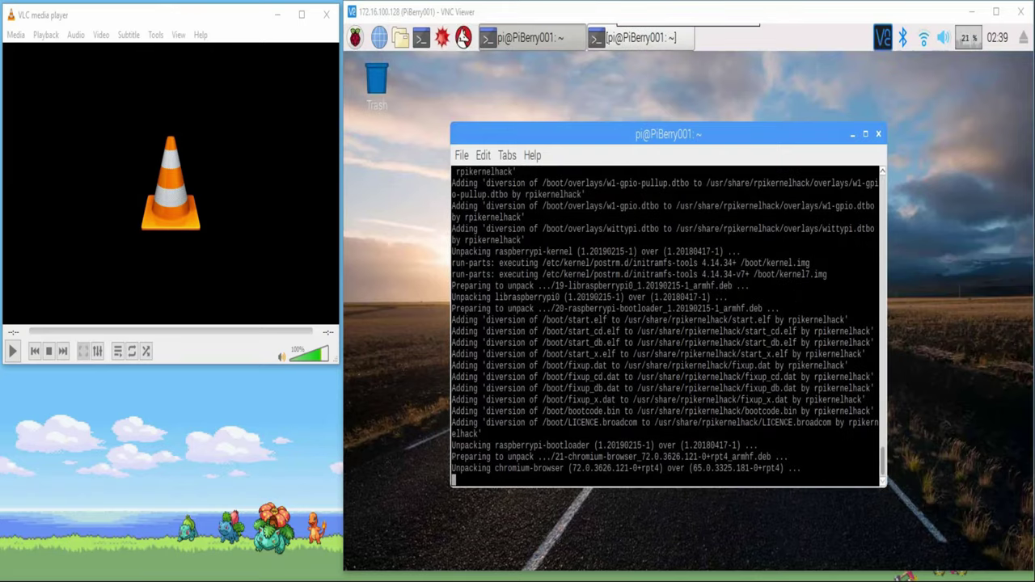
click(824, 337)
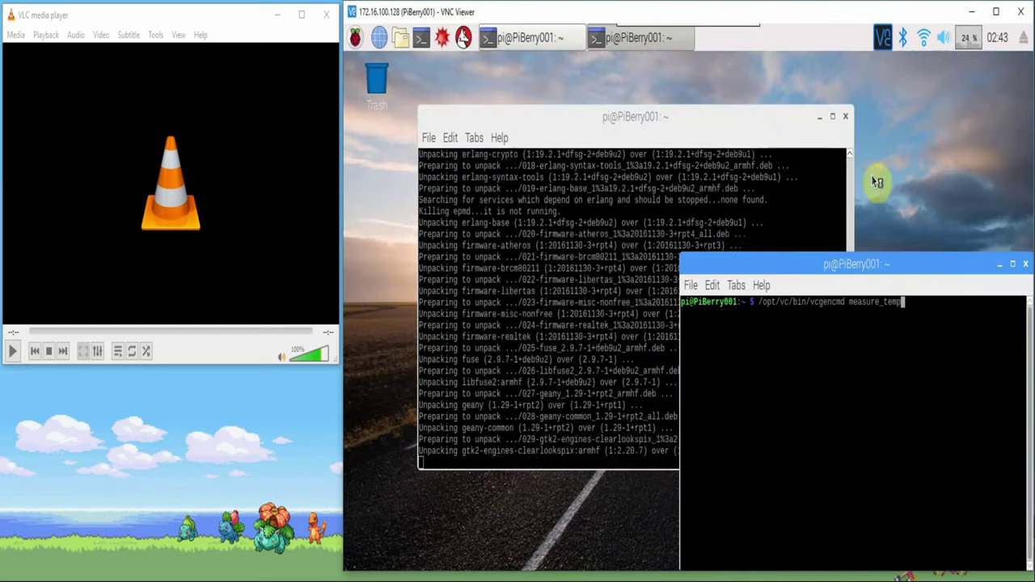
click(784, 121)
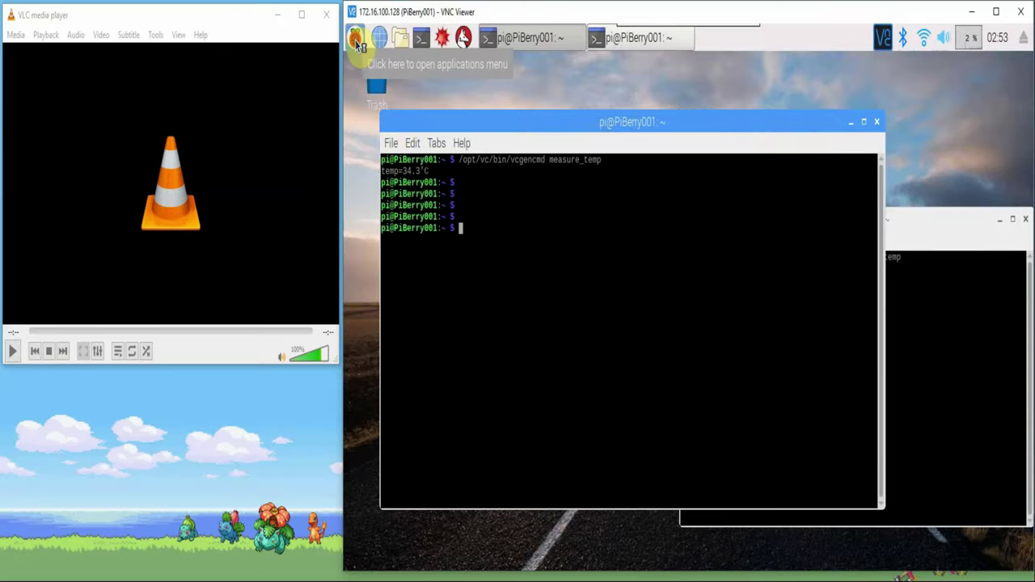
click(358, 43)
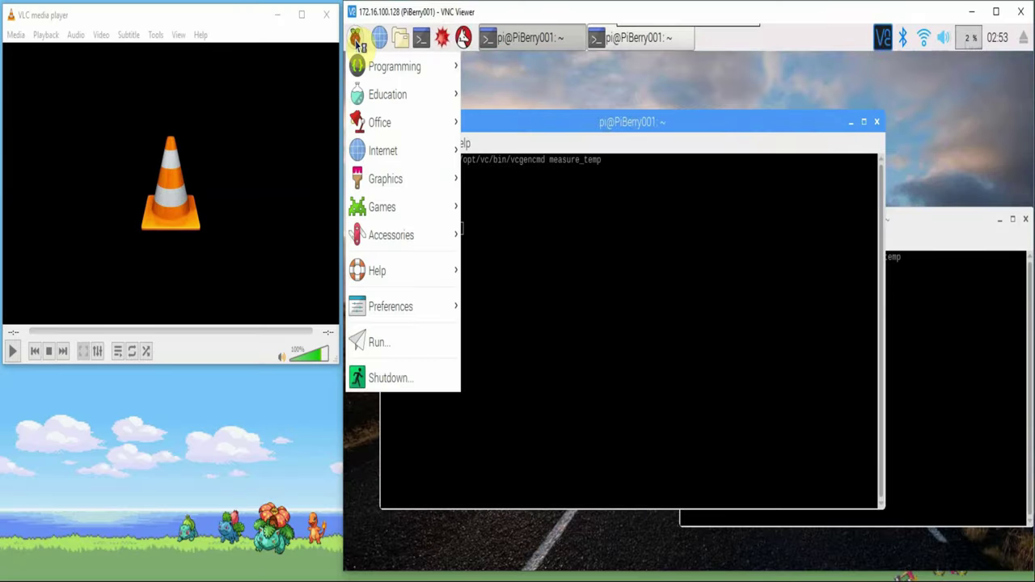
mouse_move(443, 307)
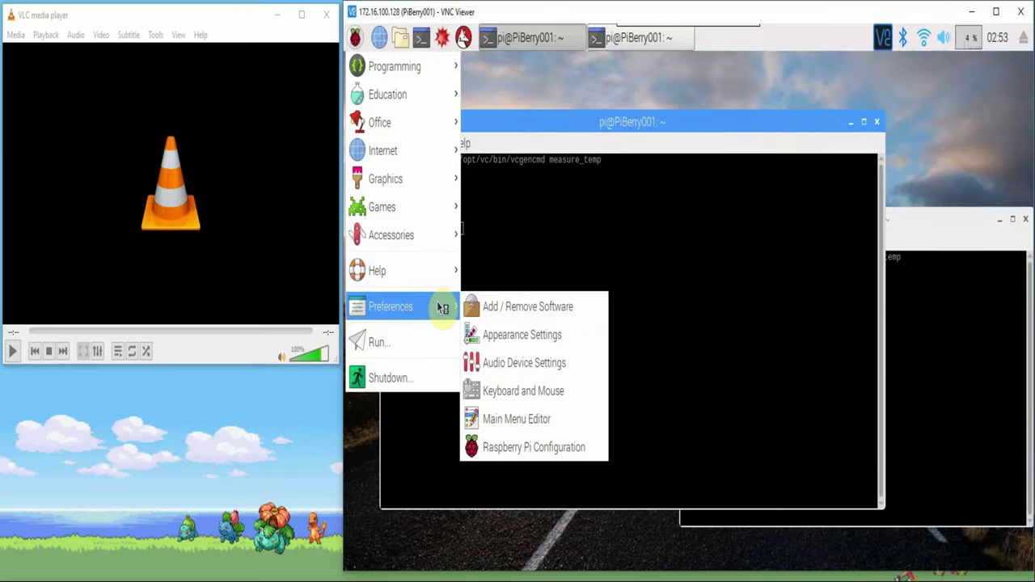
click(574, 447)
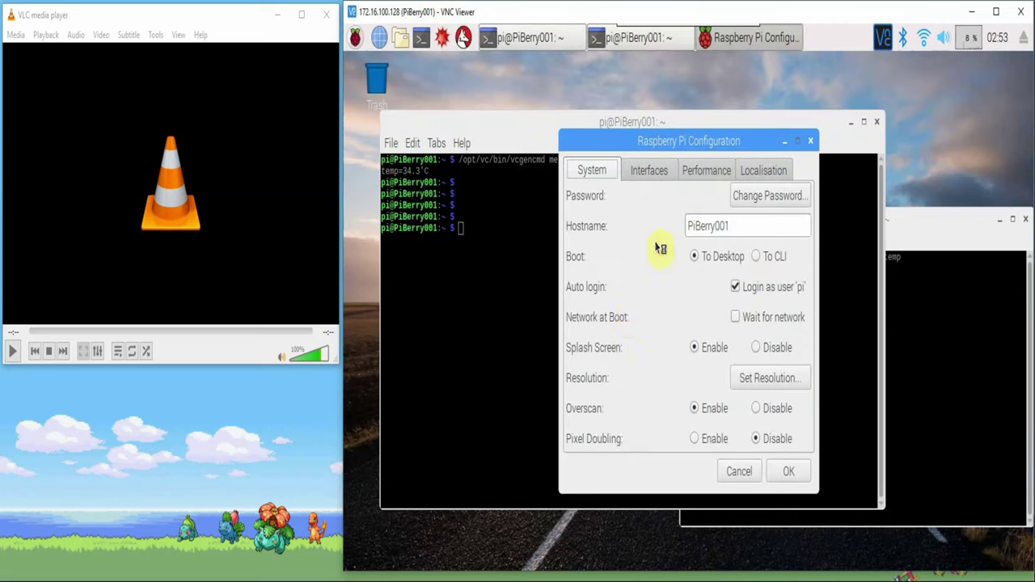
click(659, 180)
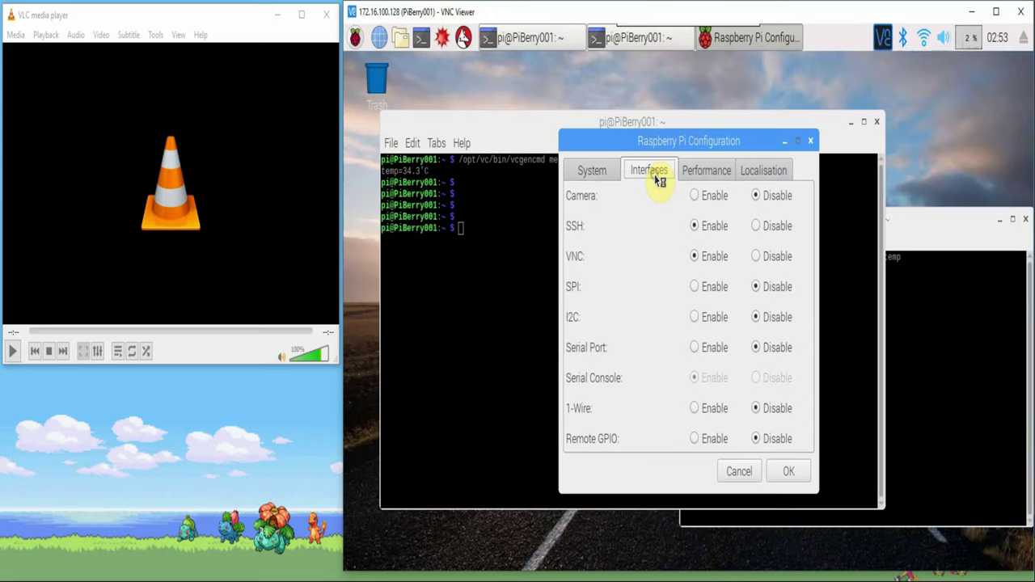
click(810, 140)
Run sudo raspi-config and enable the camera under 5 Interfacing Options > P1 Camera
right_click(452, 276)
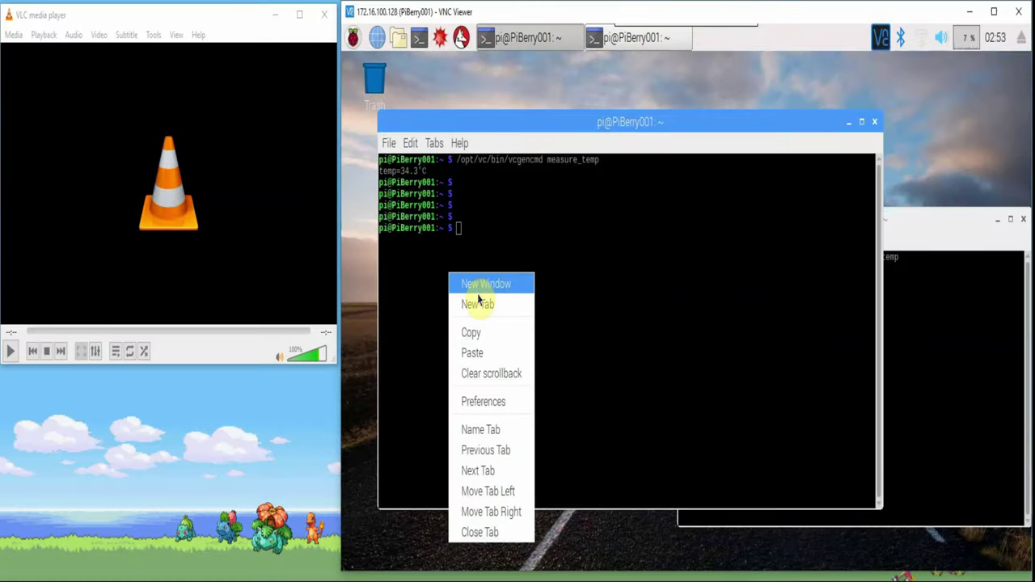
click(485, 353)
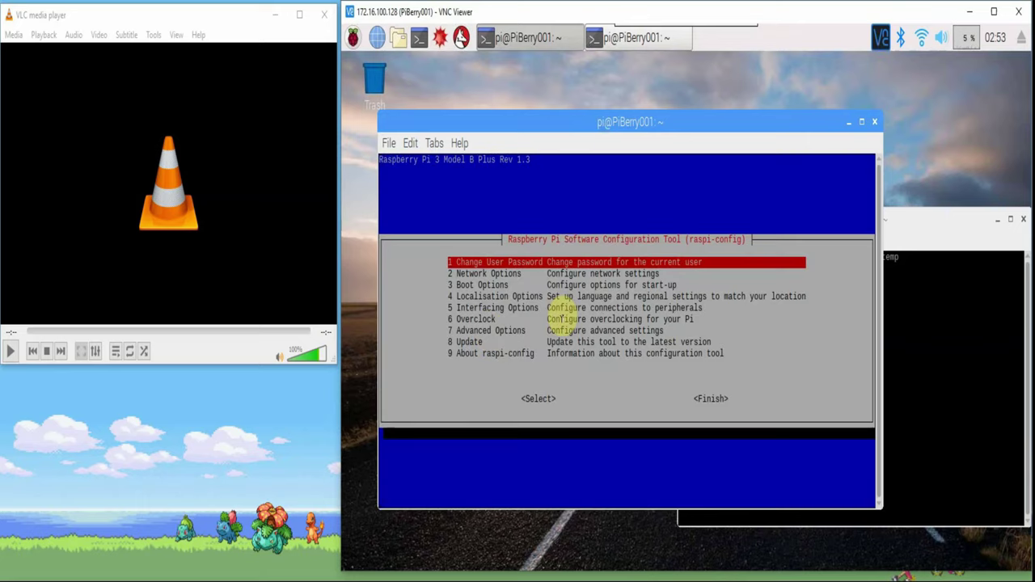
key(Down)
key(Down)
key(Down)
key(Down)
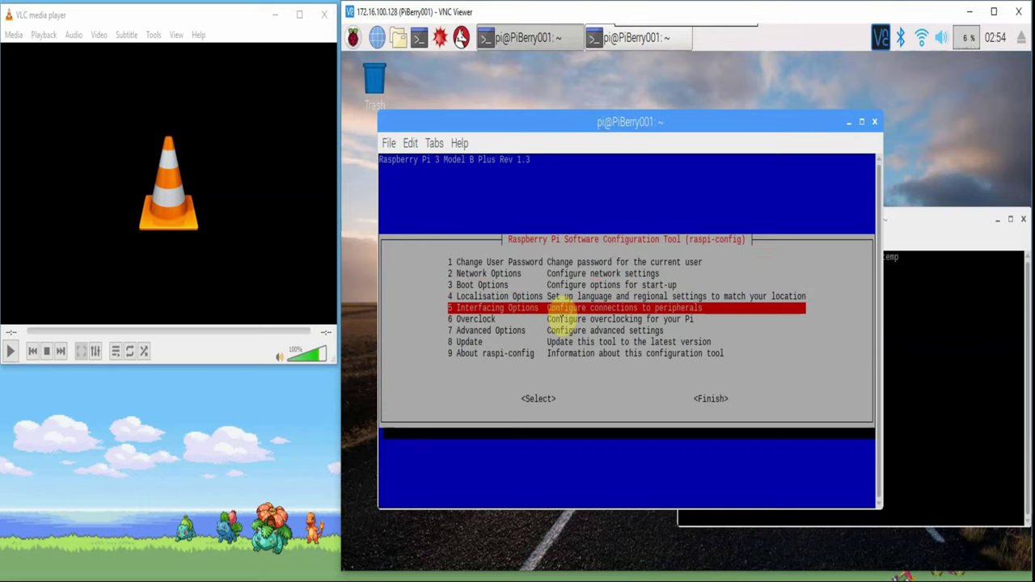
key(Return)
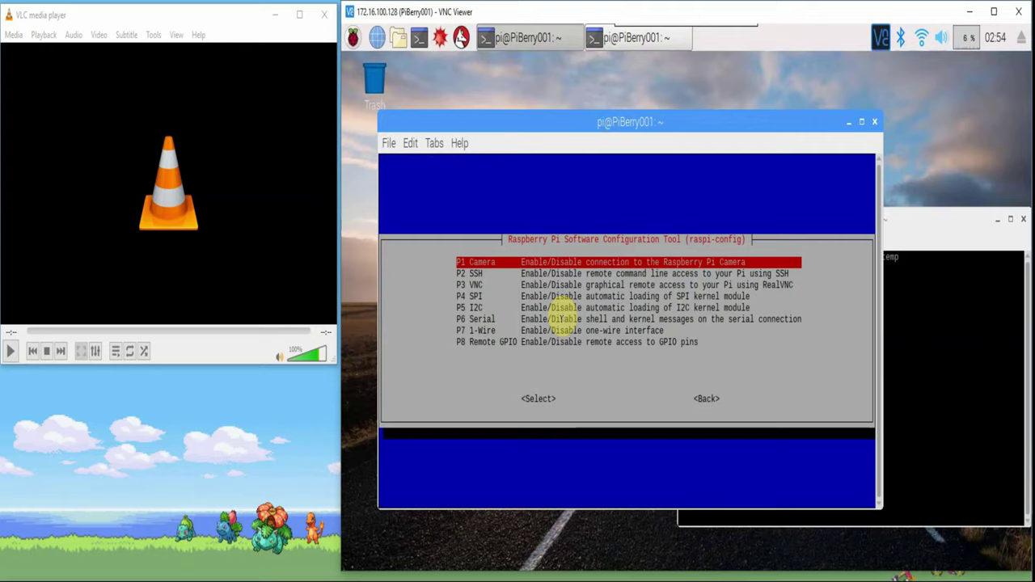
key(Return)
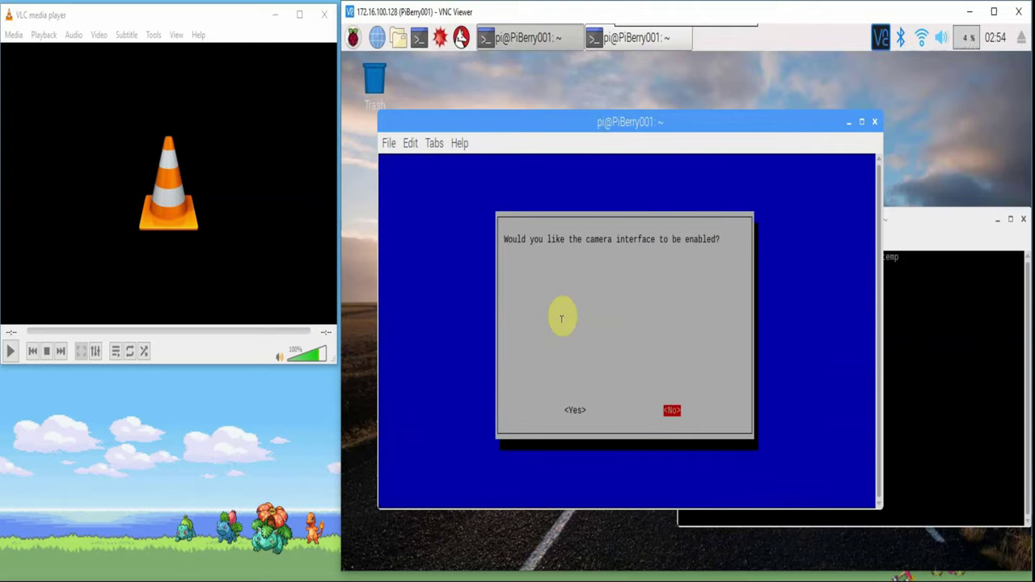
key(Left)
key(Return)
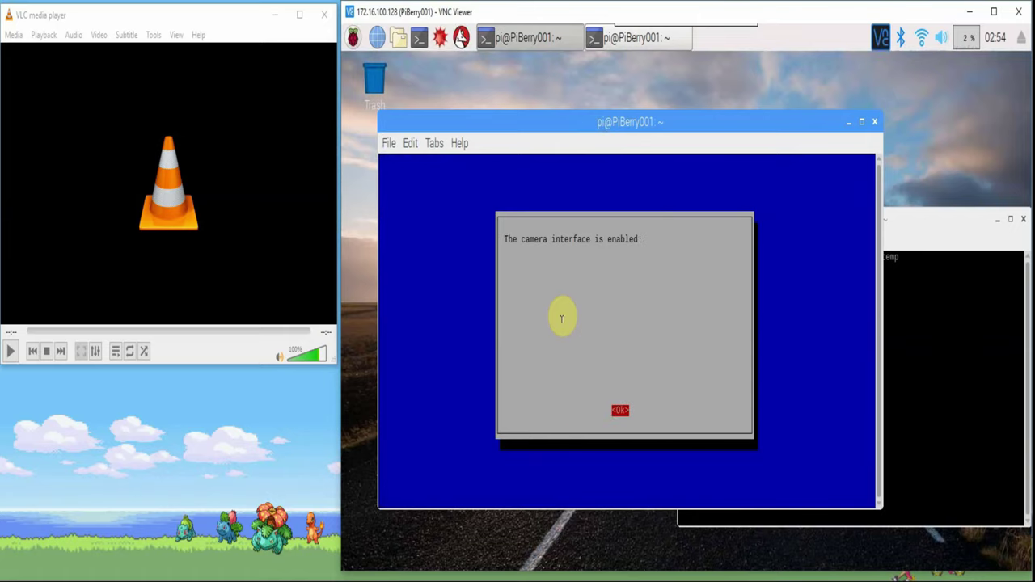
Acknowledge the camera-enabled notice, then finish raspi-config and reboot the Pi
key(Return)
key(Down)
key(Down)
key(Down)
key(Down)
key(Down)
key(Down)
key(Down)
key(Down)
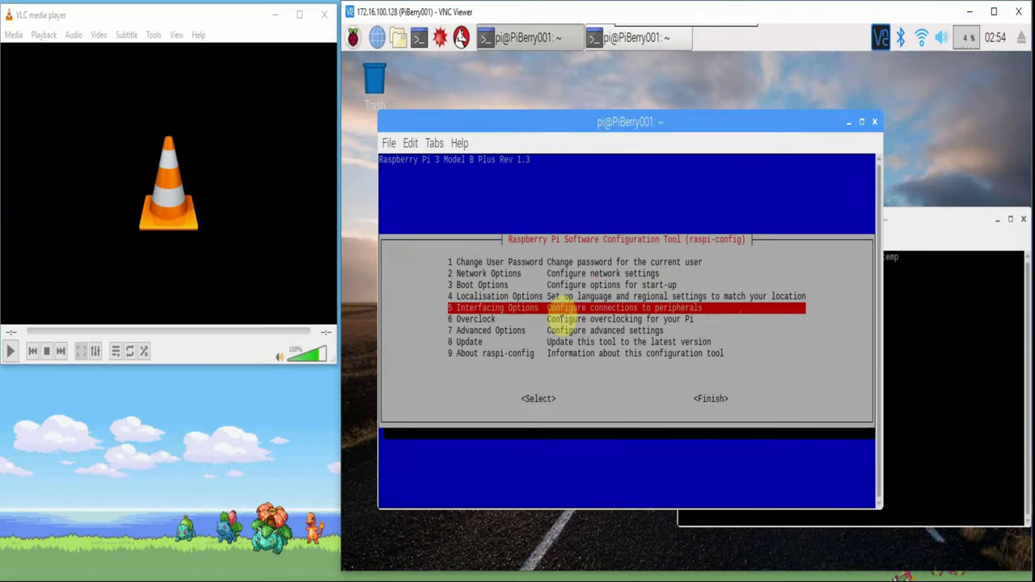
key(Tab)
key(Tab)
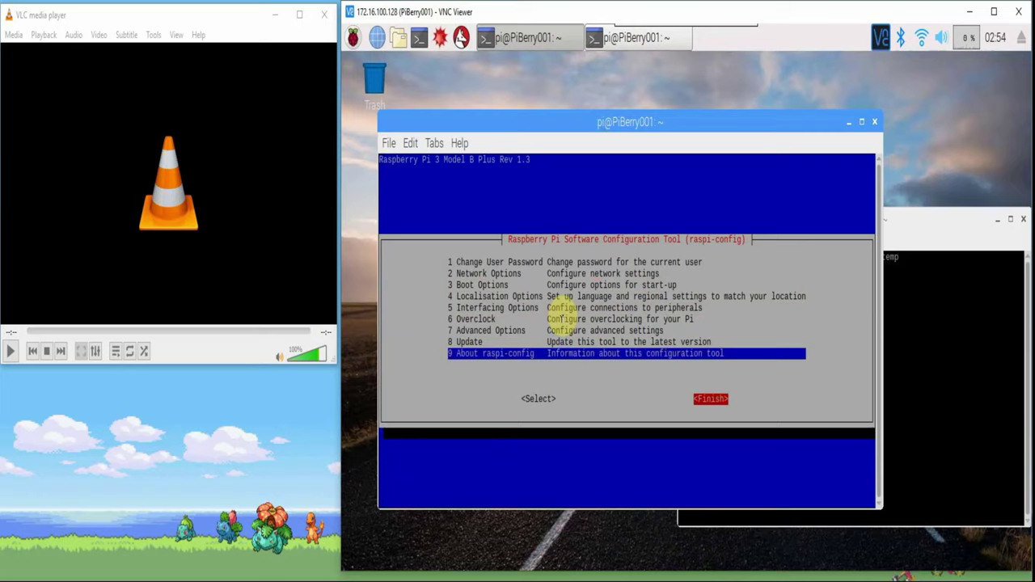
key(Return)
key(Return)
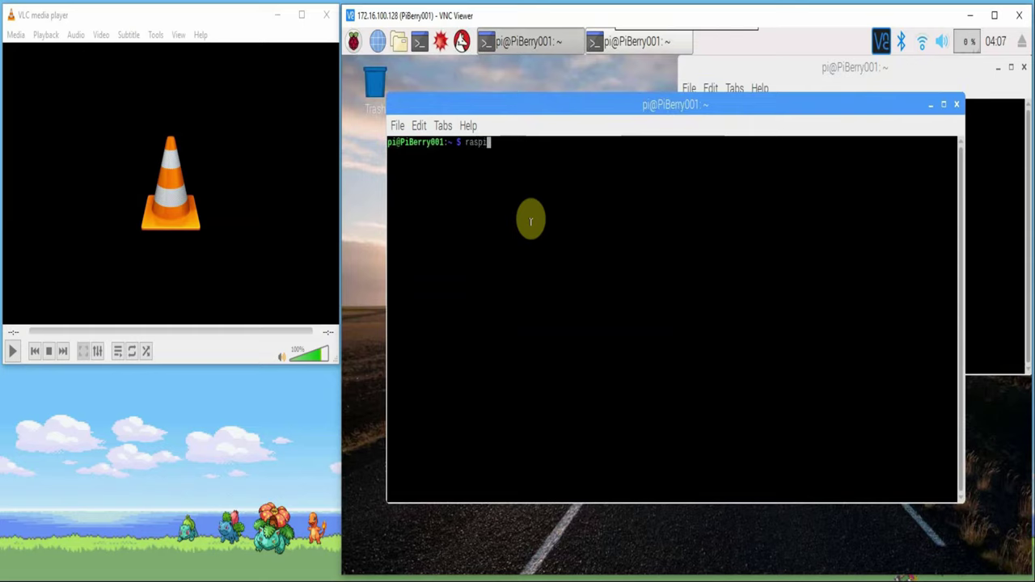
List raspistill's options, then run raspistill -o image1.jpg -t 4000 to capture the photo
text(till)
key(Return)
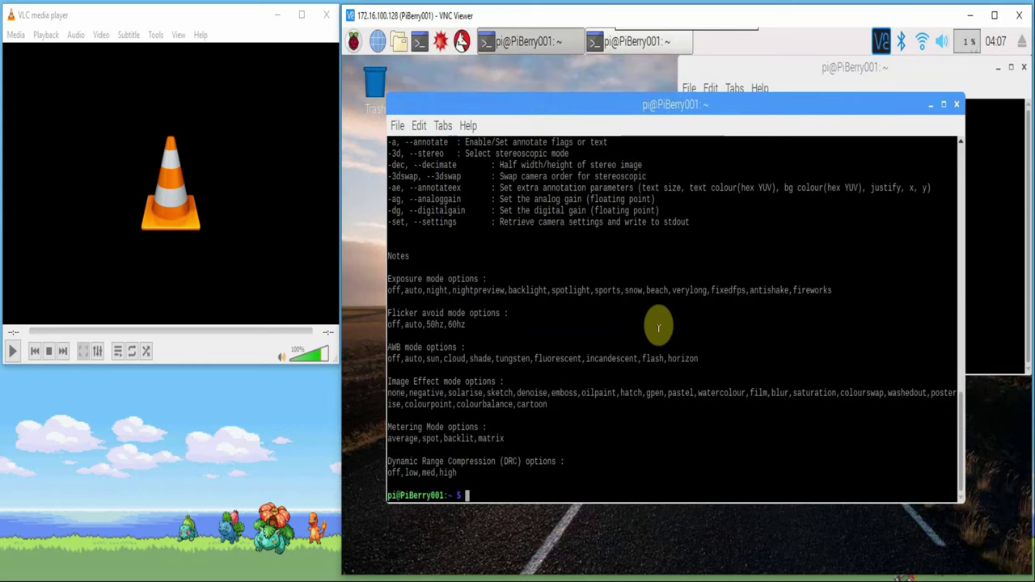
scroll(675, 371, up, 2)
scroll(675, 371, up, 15)
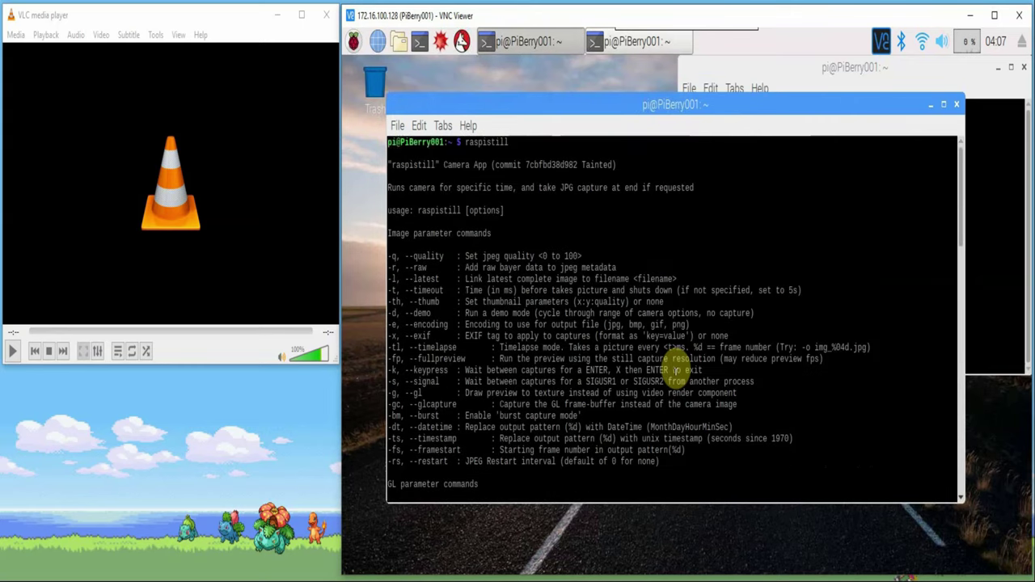
scroll(688, 394, down, 2)
scroll(694, 394, down, 15)
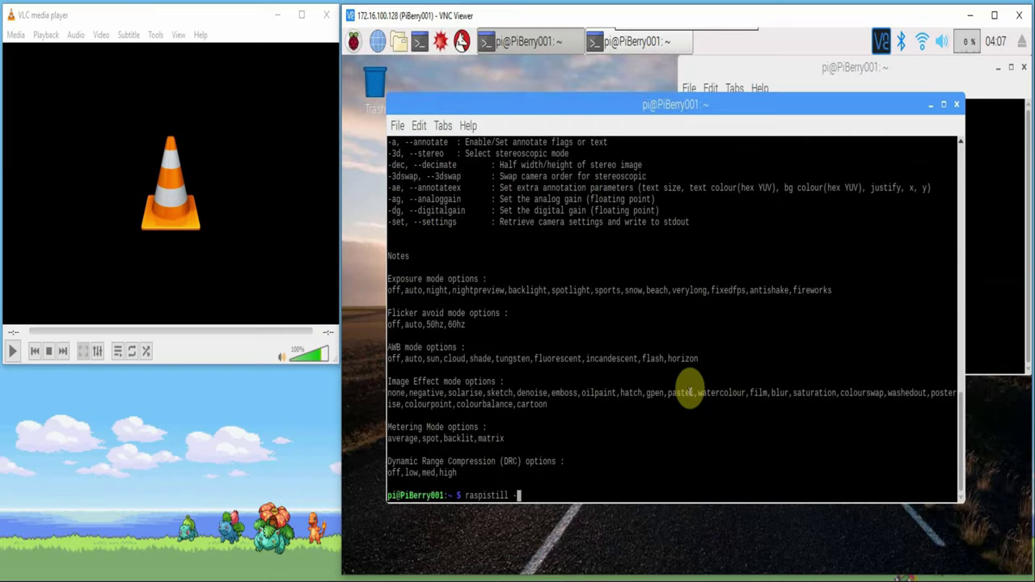
text(mage1.jpg -t 4000)
key(Return)
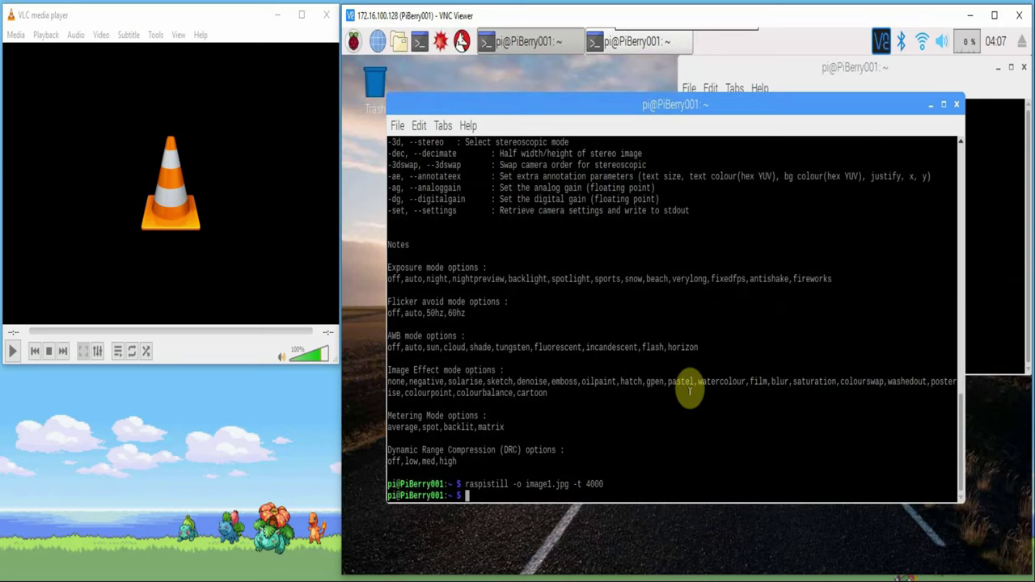
Open /home/pi and view image1.jpg (2592x1944) in Image Viewer, then close it
click(399, 41)
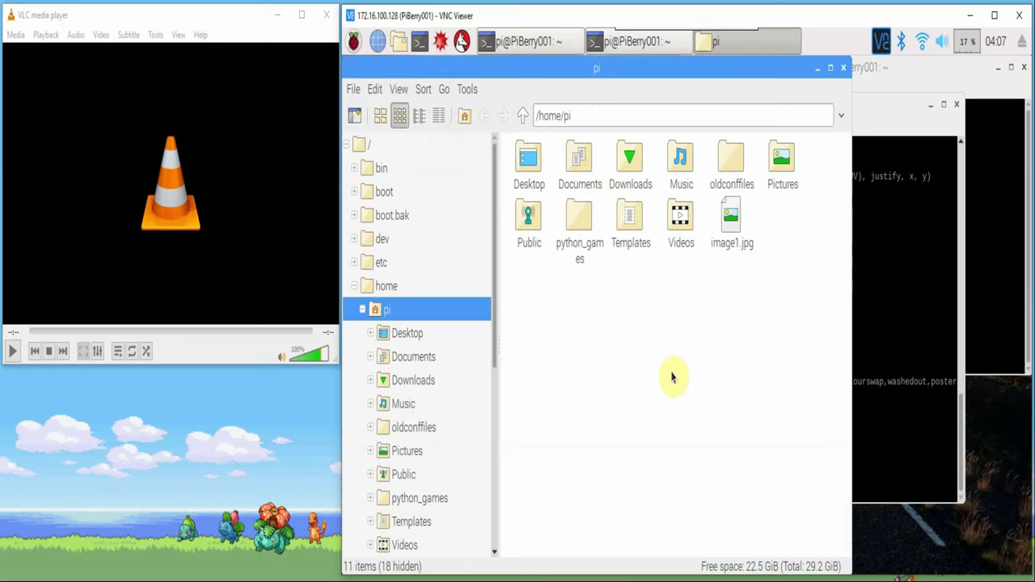
double_click(732, 218)
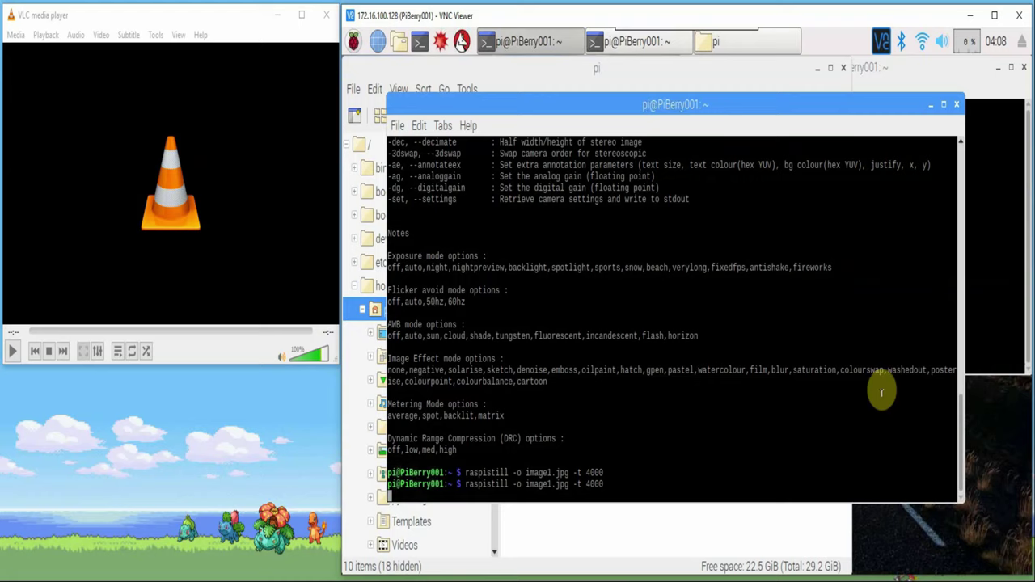
click(605, 527)
click(736, 220)
double_click(735, 220)
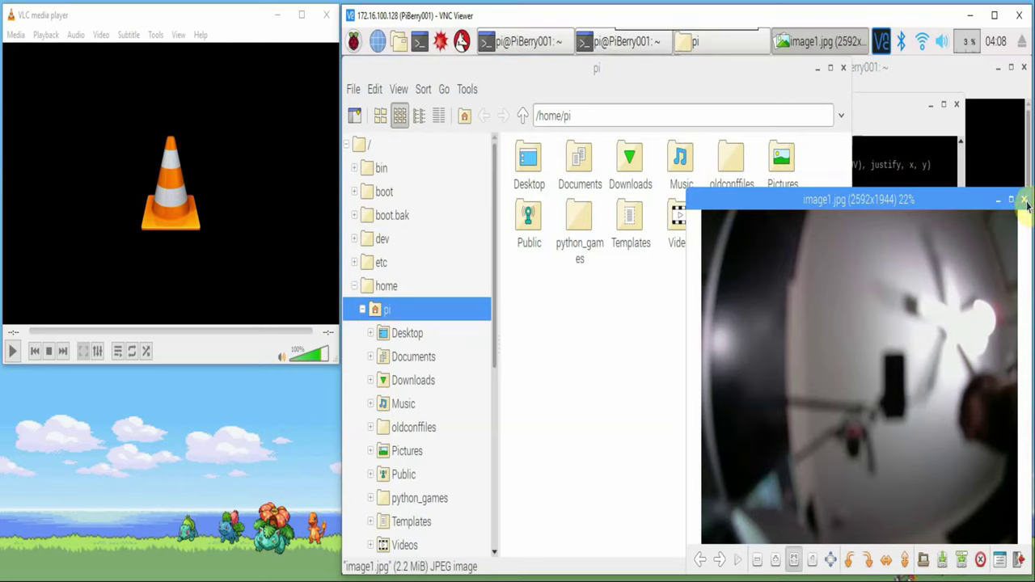
click(1025, 200)
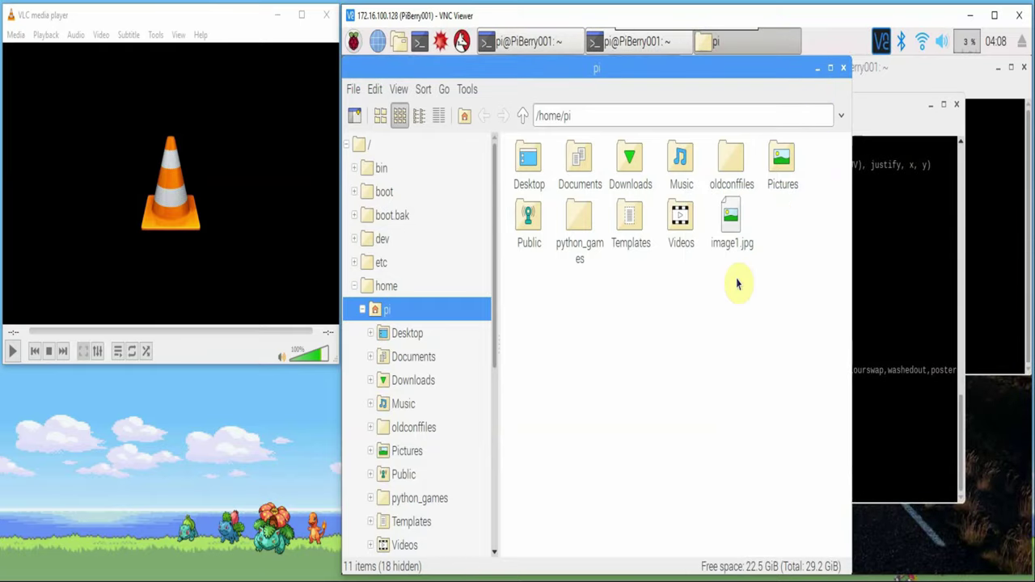
Check image1.jpg's file menu, then type 'sudo apt-get vlc' at the Pi terminal
right_click(733, 197)
click(728, 212)
right_click(731, 226)
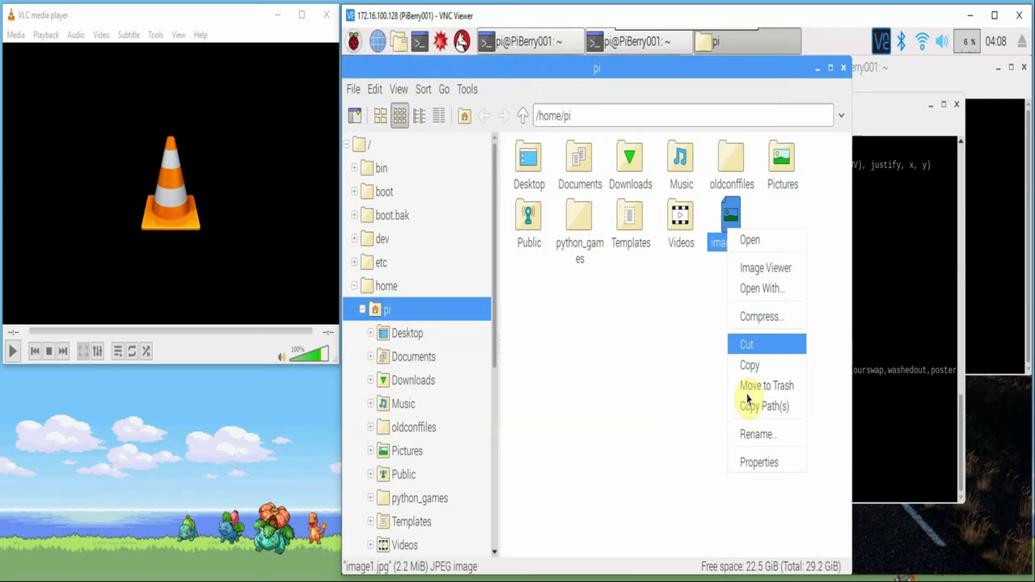
click(768, 370)
text(s)
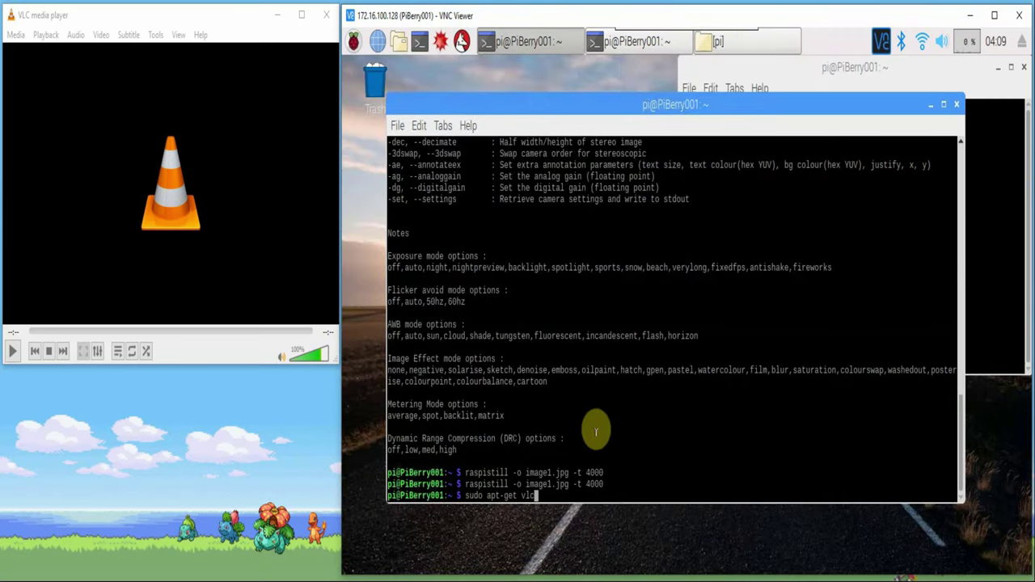
text(udo apt-get vlc)
Install VLC with sudo apt-get install vlc, answering y to confirm the download
key(Return)
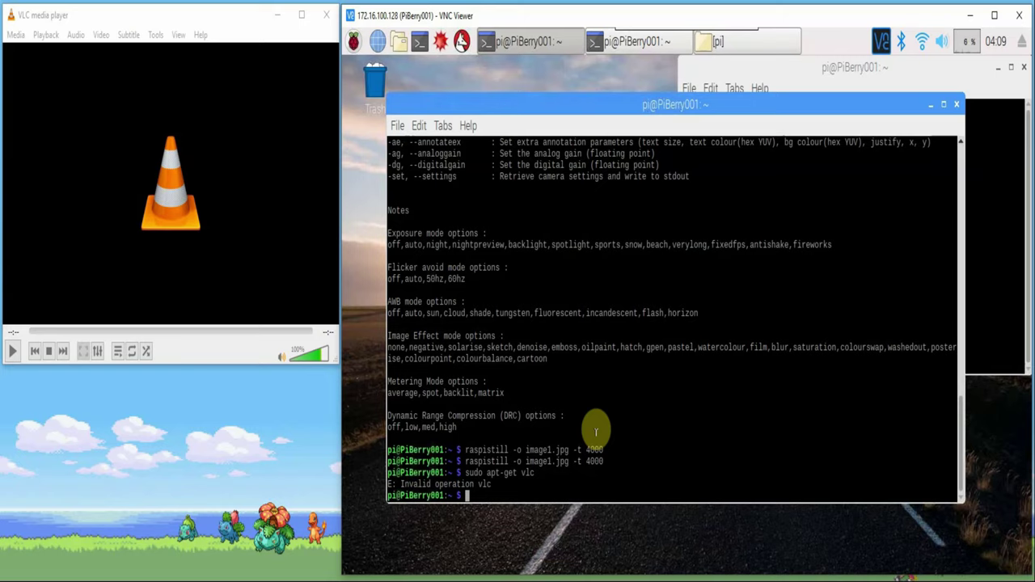
key(Up)
text(i)
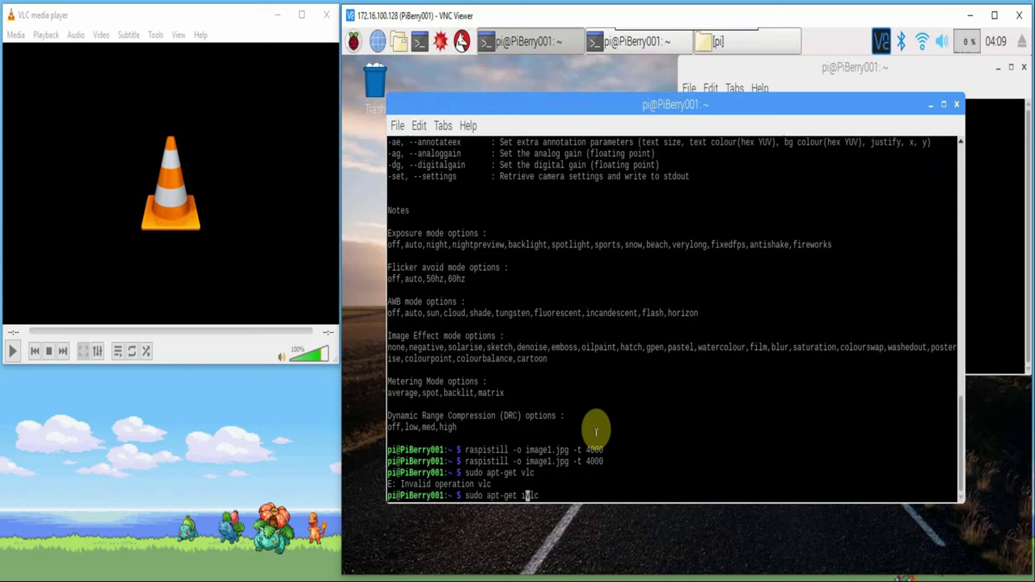
text(nstall)
key(Return)
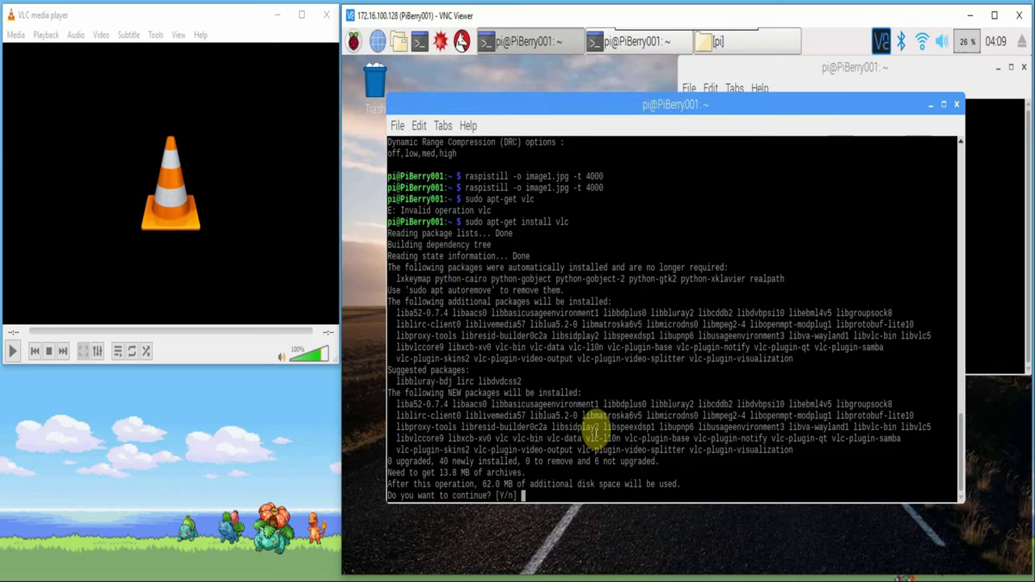
text(y)
key(Return)
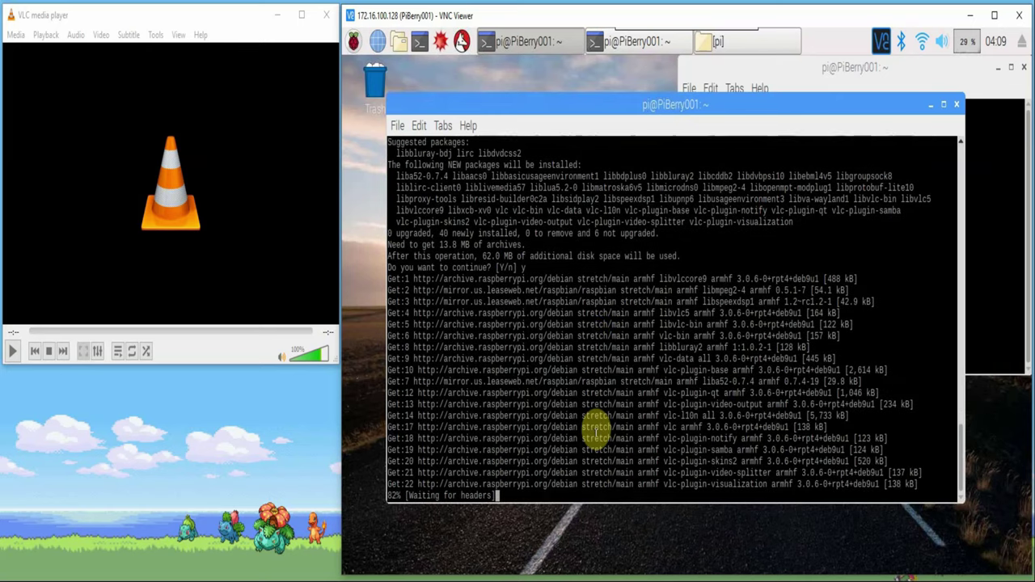
click(1013, 281)
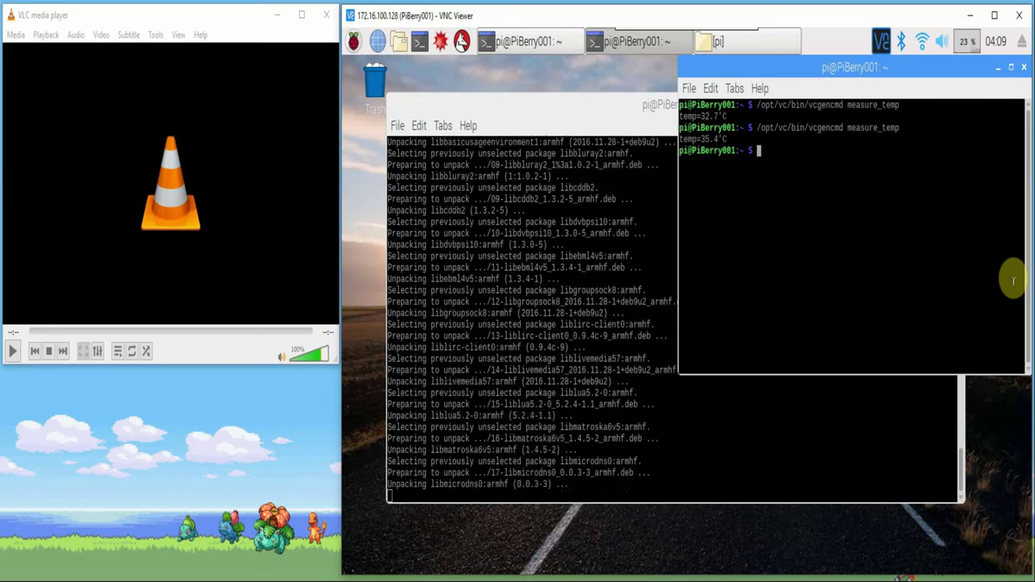
click(615, 112)
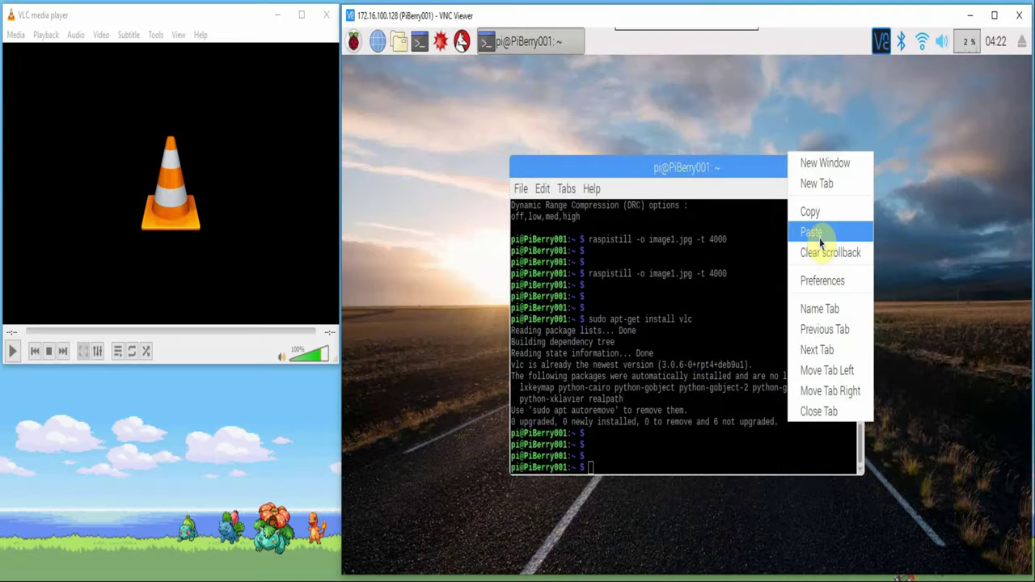
Paste and run the raspivid | cvlc command streaming H.264 over HTTP on port 9001
click(811, 232)
drag(862, 365, 1007, 374)
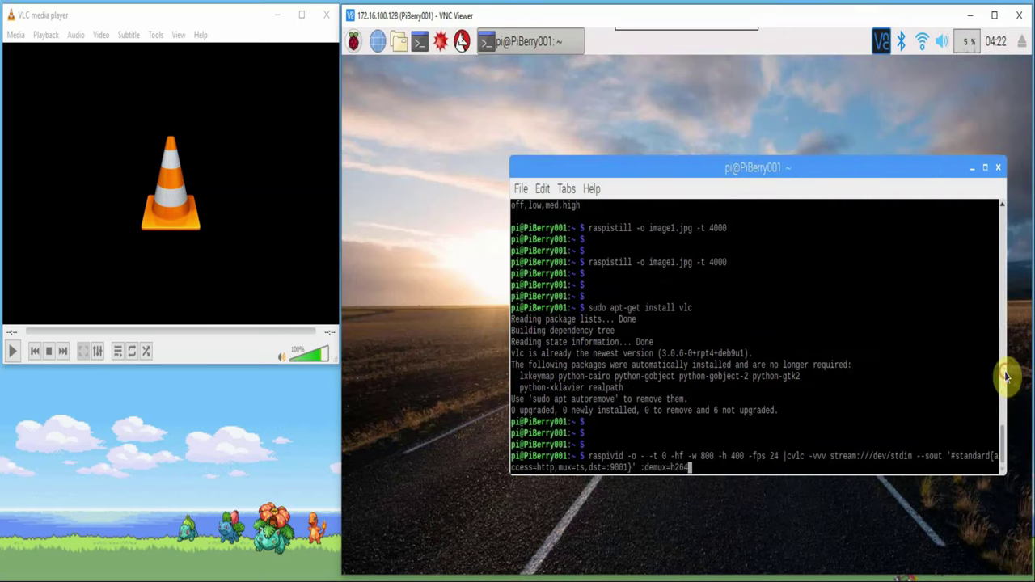
drag(511, 358, 353, 367)
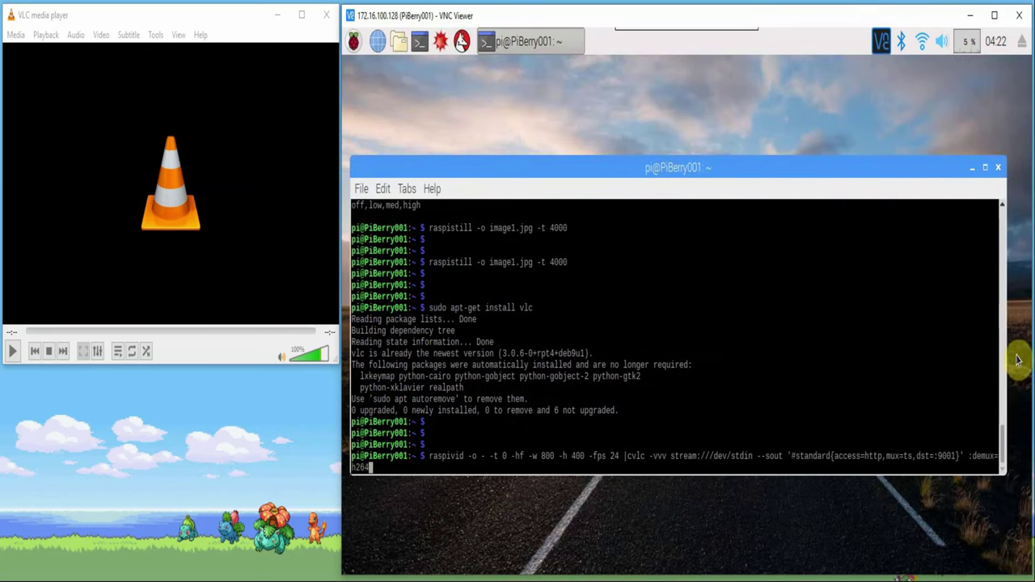
drag(1008, 356, 1028, 352)
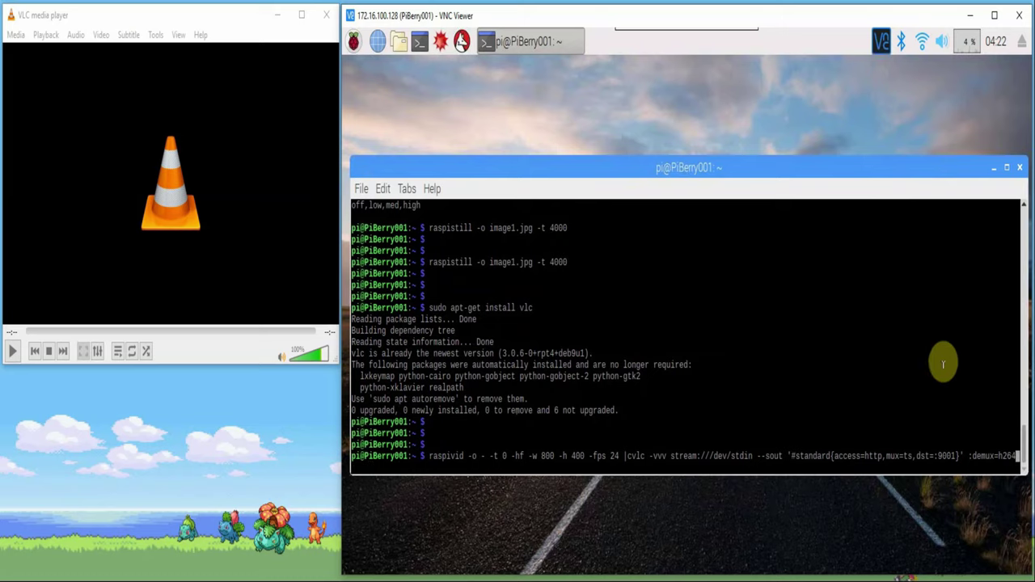
key(Left)
key(Left)
key(Left)
key(Left)
key(Left)
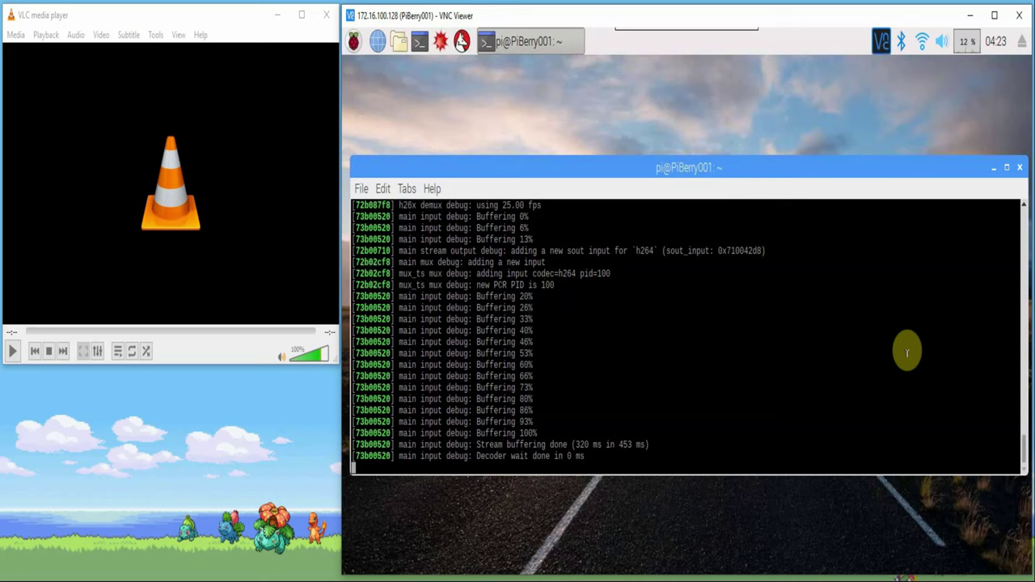
click(15, 35)
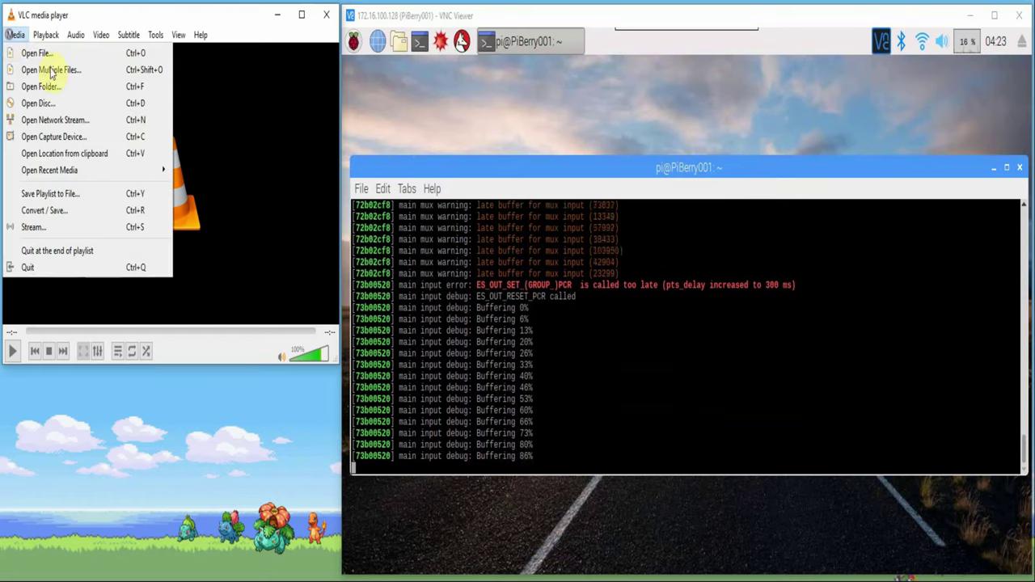
click(81, 121)
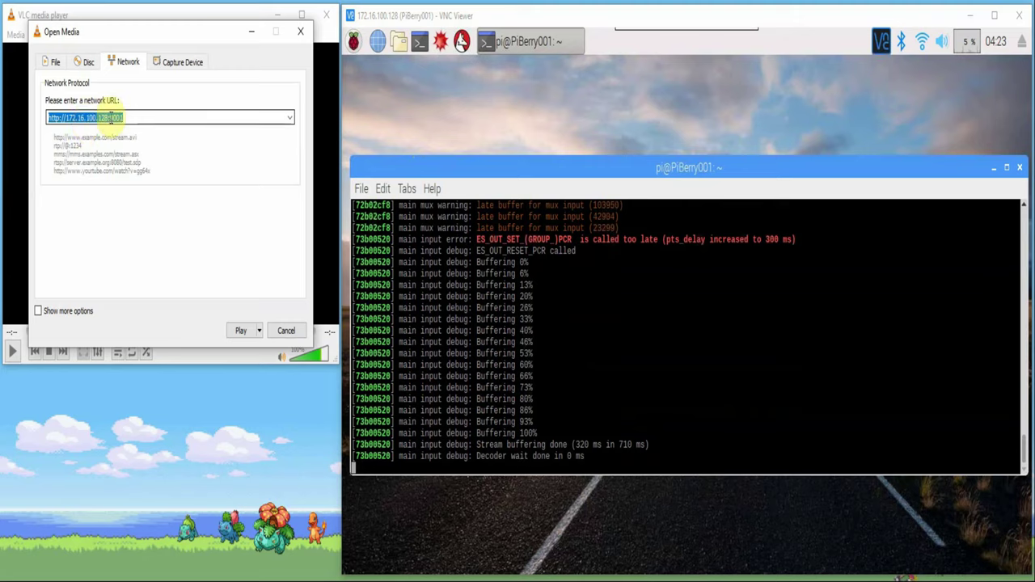
click(241, 332)
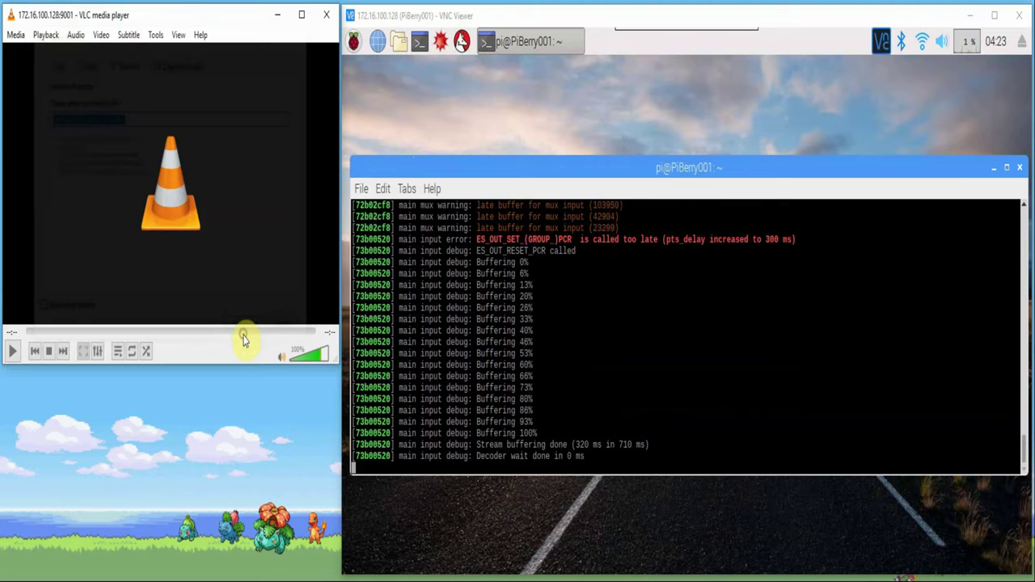